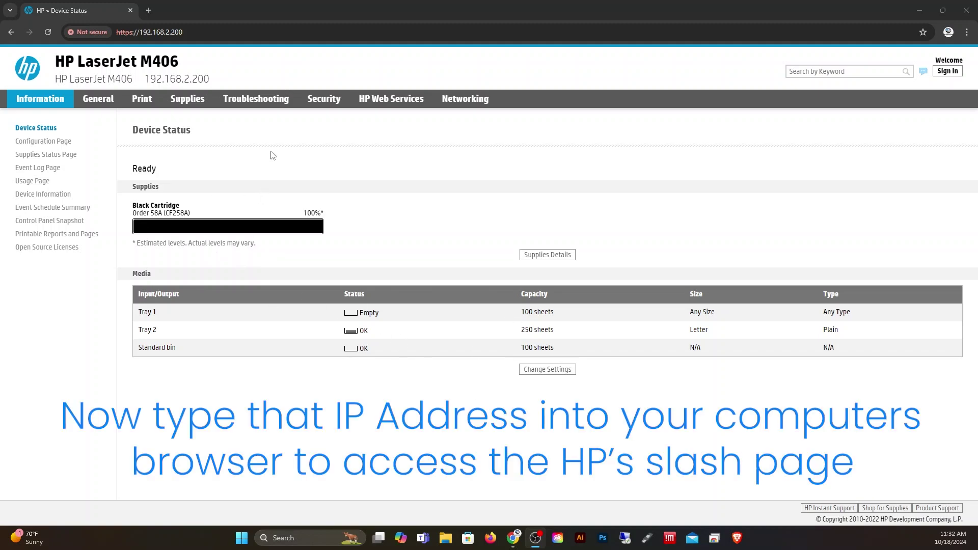
Step: Review the printer's Information pages, including configuration, supplies status, event log, usage, event schedule, control panel snapshot and printable reports
click(56, 145)
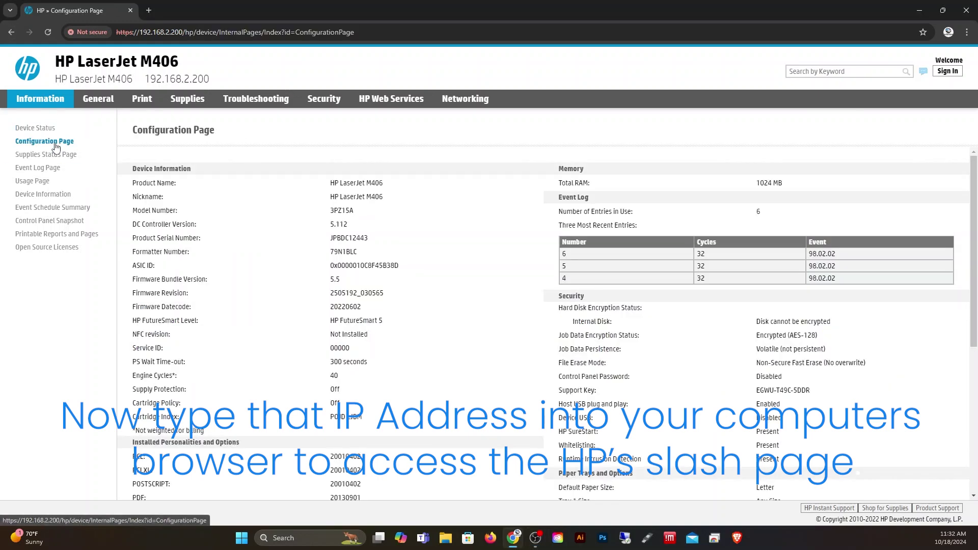
click(52, 155)
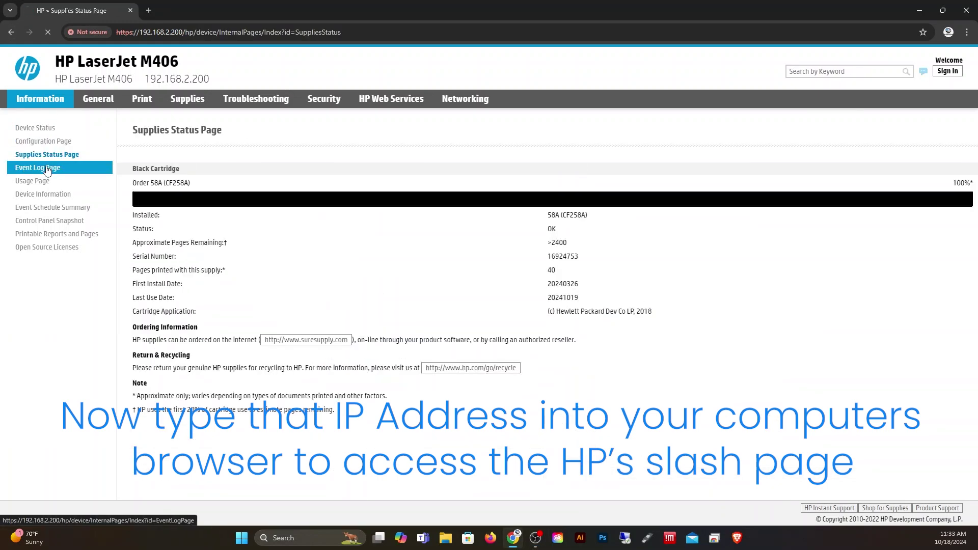
click(45, 169)
click(43, 183)
click(51, 208)
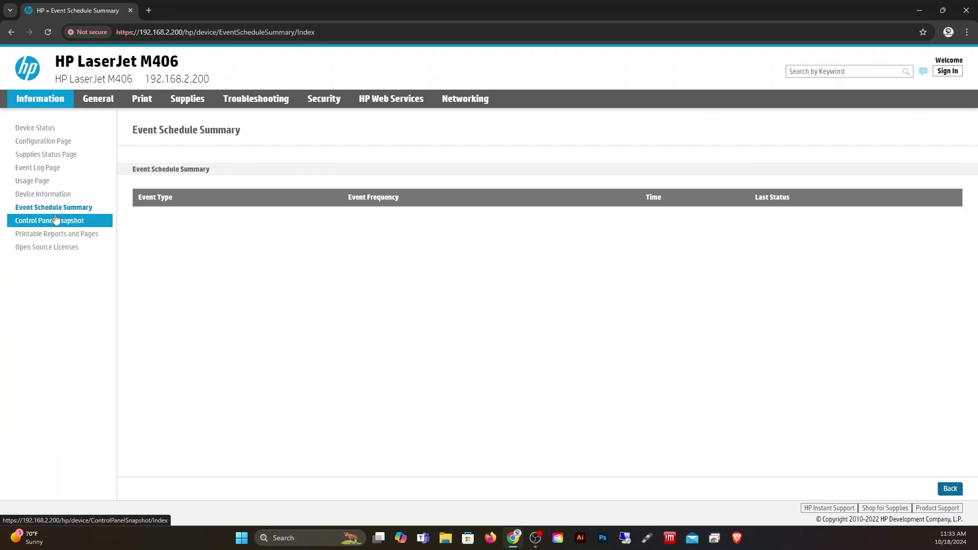
click(59, 225)
click(57, 234)
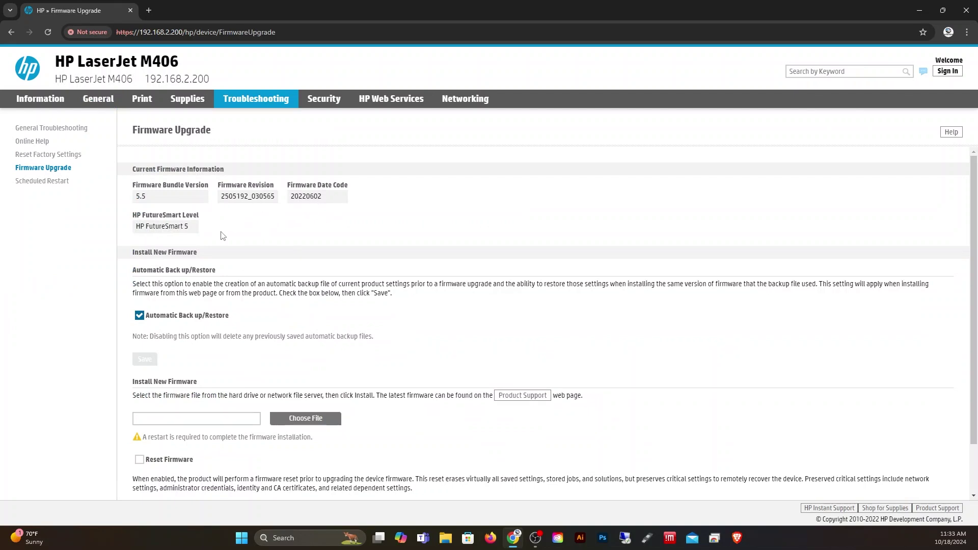
Step: Examine the current firmware information and the new firmware installation options on the Firmware Upgrade page
scroll(264, 267, down, 1)
scroll(236, 319, down, 1)
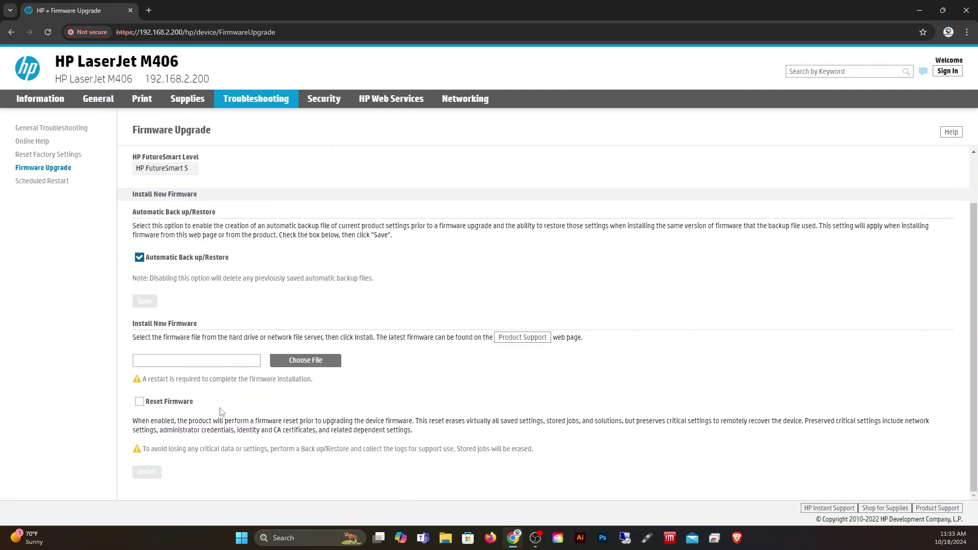
scroll(235, 316, up, 1)
Step: Look through the printer's General, Print, Supplies, Troubleshooting, Security, HP Web Services and Networking settings, ending with AirPrint
click(101, 99)
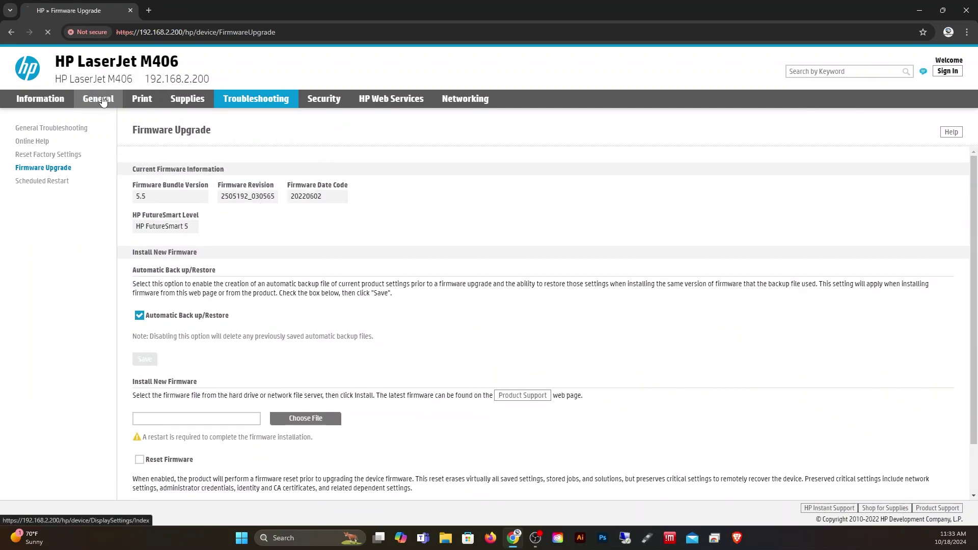
click(142, 102)
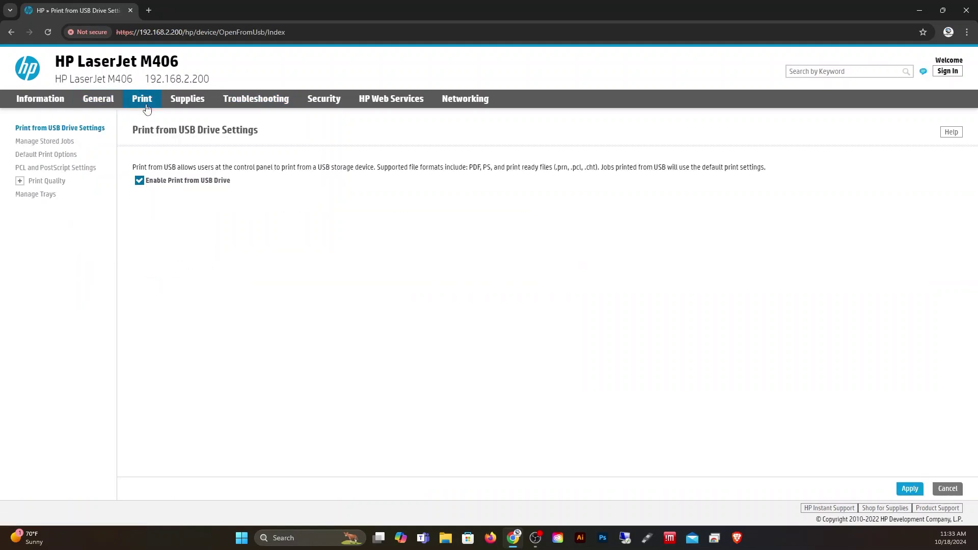
click(197, 99)
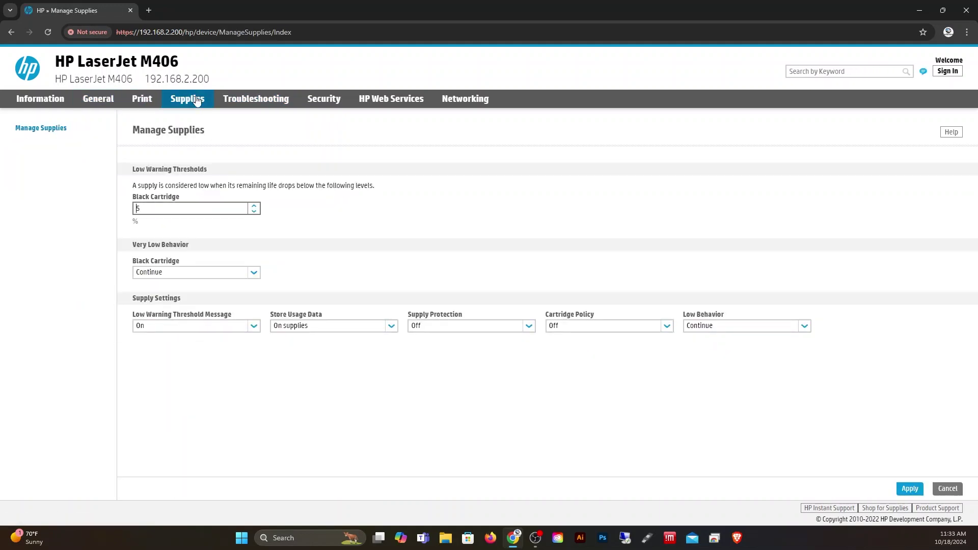
click(263, 102)
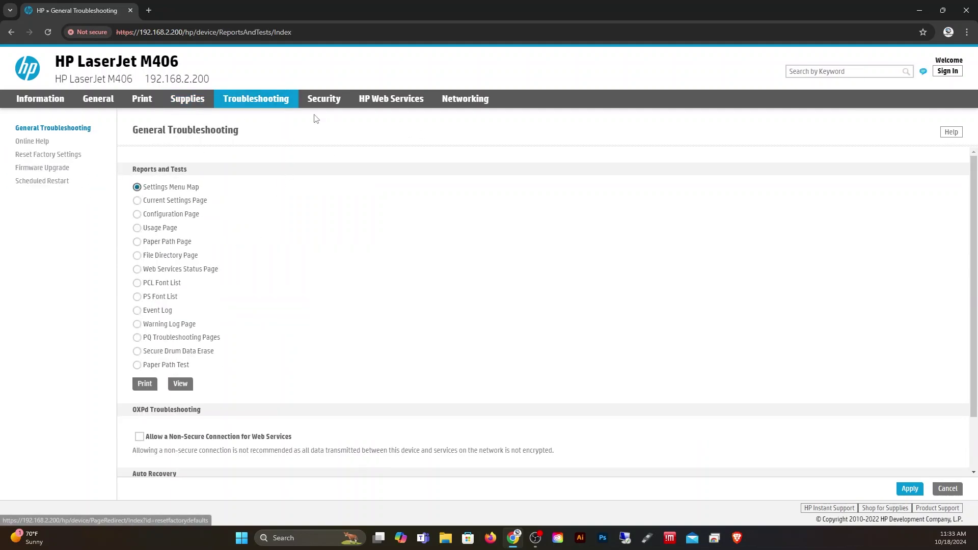
click(323, 99)
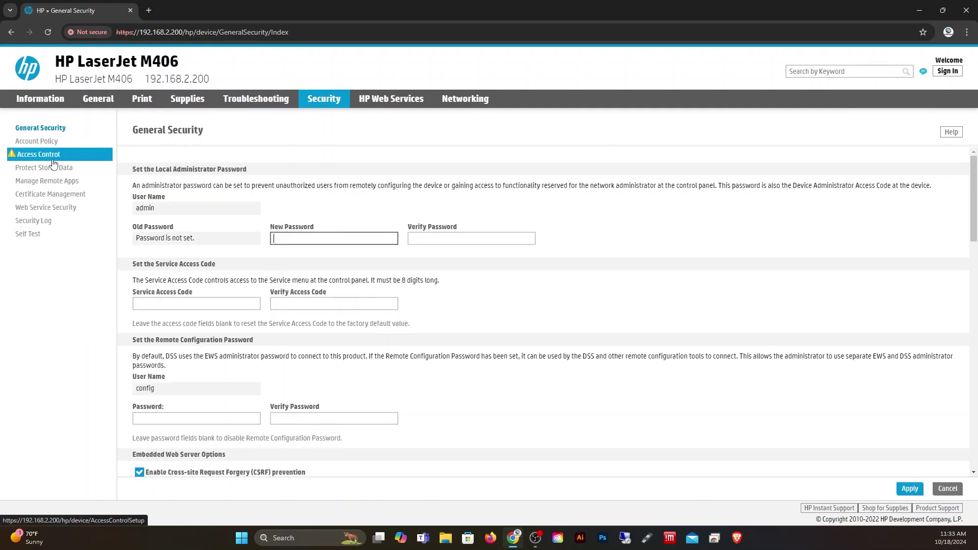
mouse_move(57, 158)
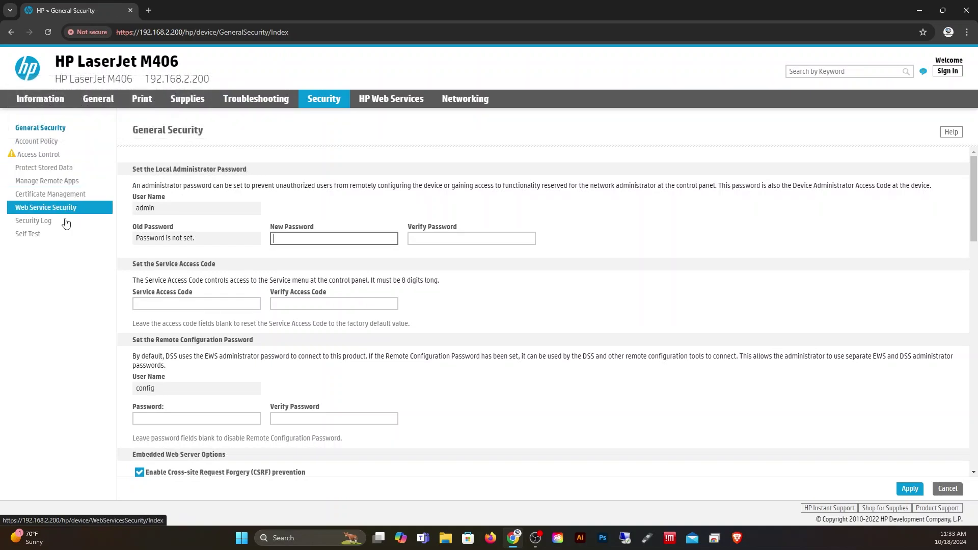
click(386, 103)
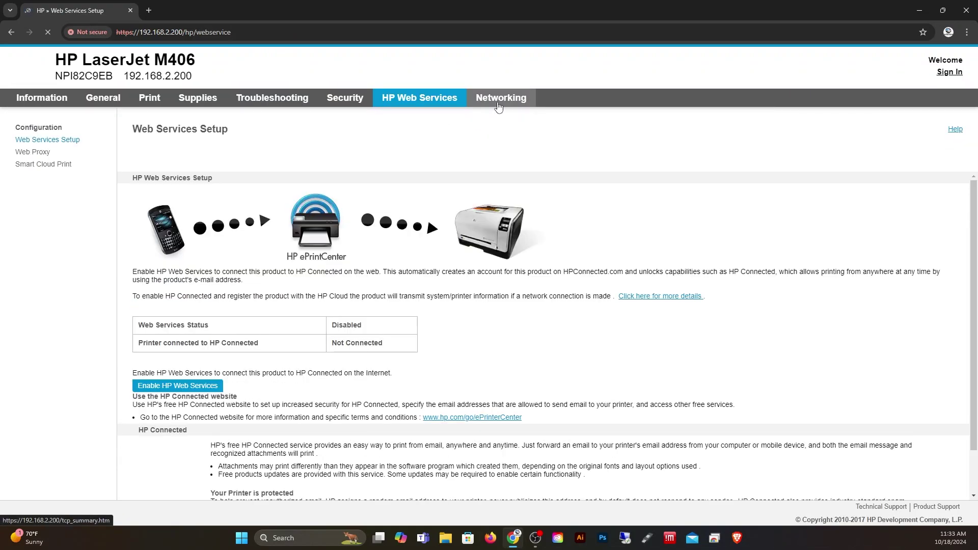
click(498, 106)
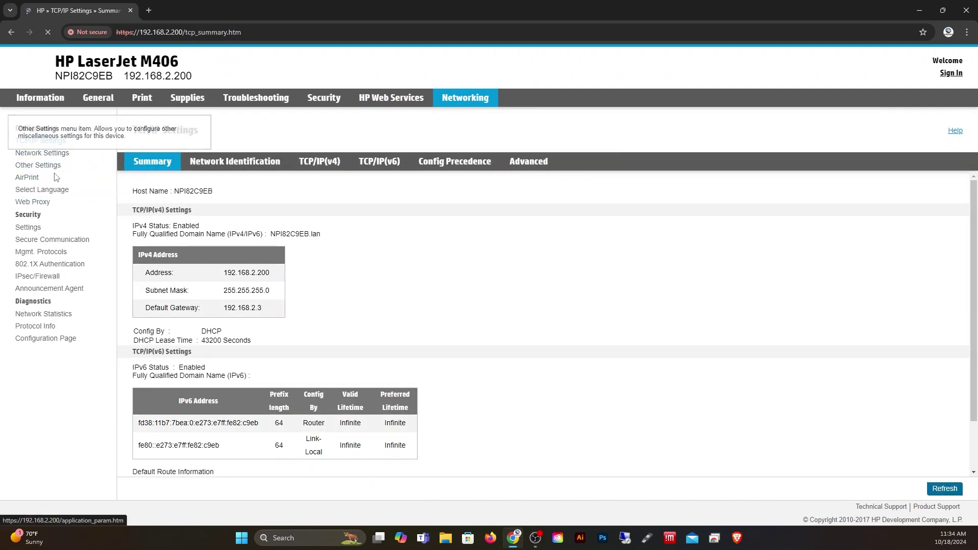
click(32, 179)
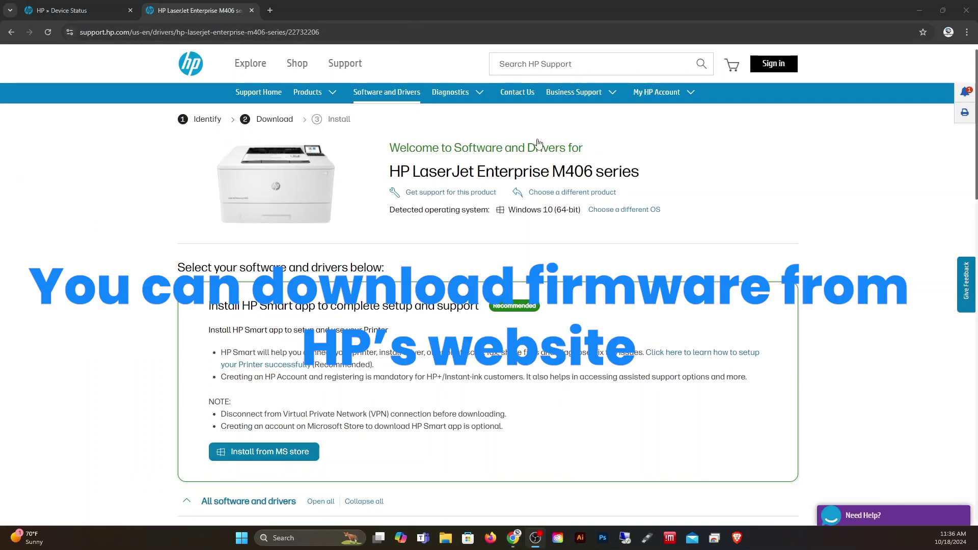
Step: Download the FutureSmart Bundle Version 5.8 firmware for the LaserJet Enterprise M406/407 from the HP support page
scroll(103, 230, down, 9)
scroll(197, 356, down, 3)
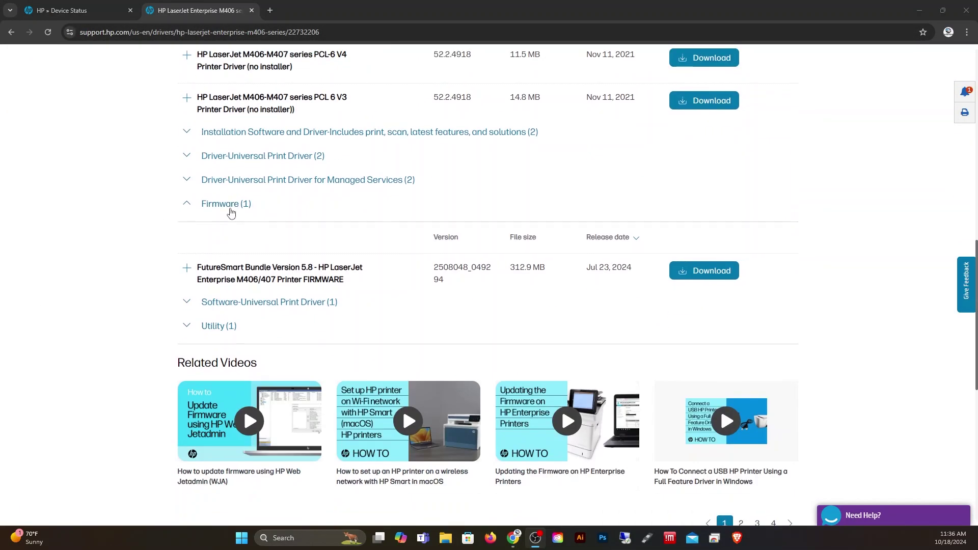
click(214, 201)
click(214, 201)
scroll(153, 230, down, 2)
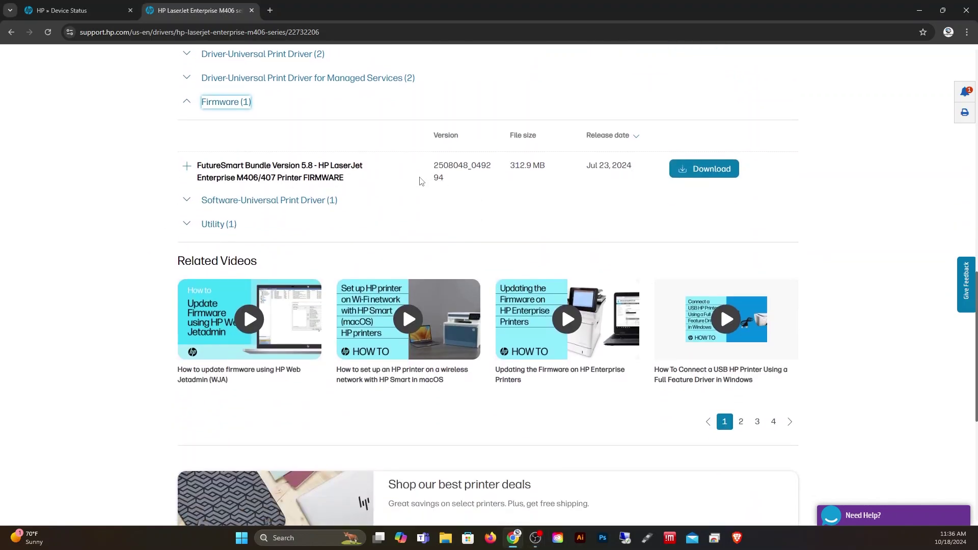
click(671, 175)
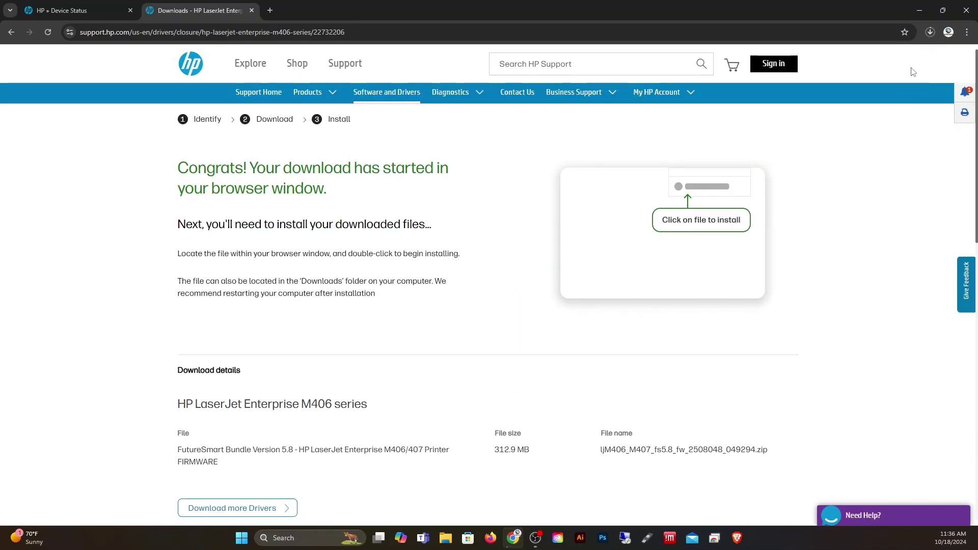
scroll(459, 301, down, 10)
scroll(212, 343, up, 6)
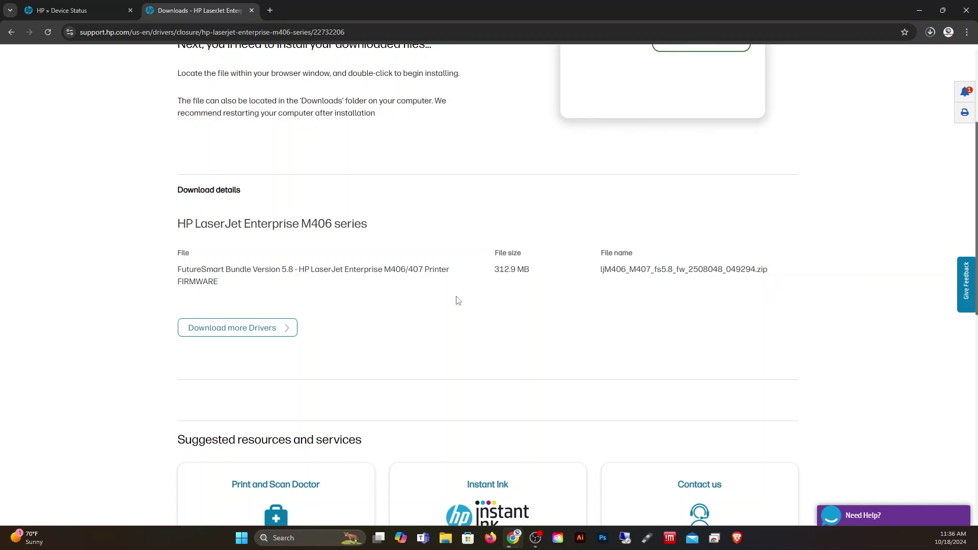
scroll(467, 309, up, 4)
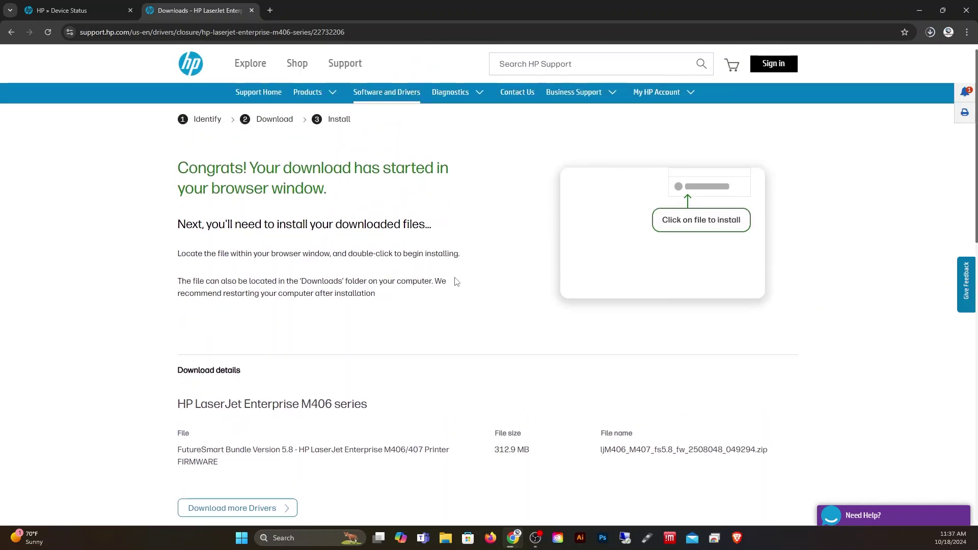
Step: Create a new folder named HP Firmware on the desktop
key(super+d)
right_click(396, 192)
mouse_move(447, 281)
click(499, 277)
text(HP Firmware)
key(Return)
Step: Paste the downloaded firmware zip into the HP Firmware folder and extract it to the default destination
double_click(406, 219)
right_click(353, 180)
click(364, 186)
right_click(174, 97)
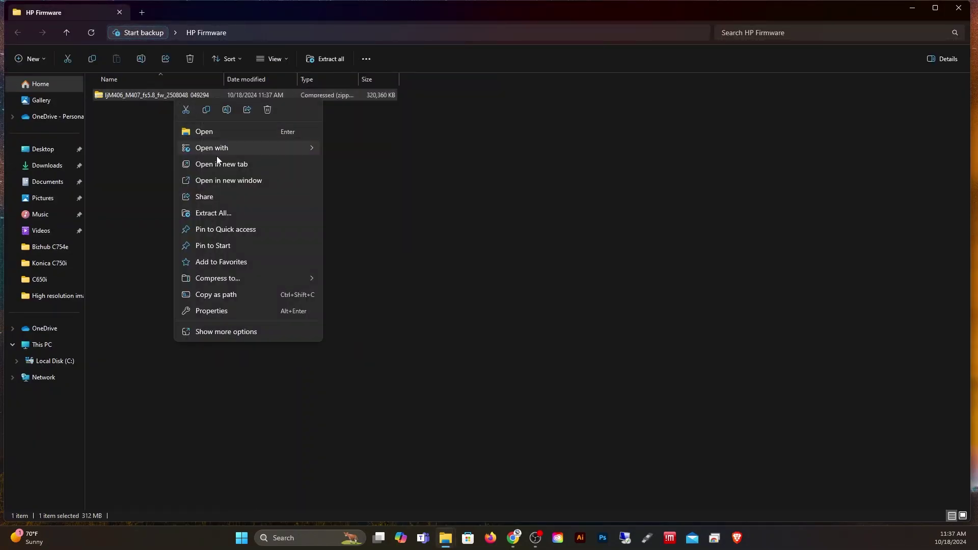
click(224, 214)
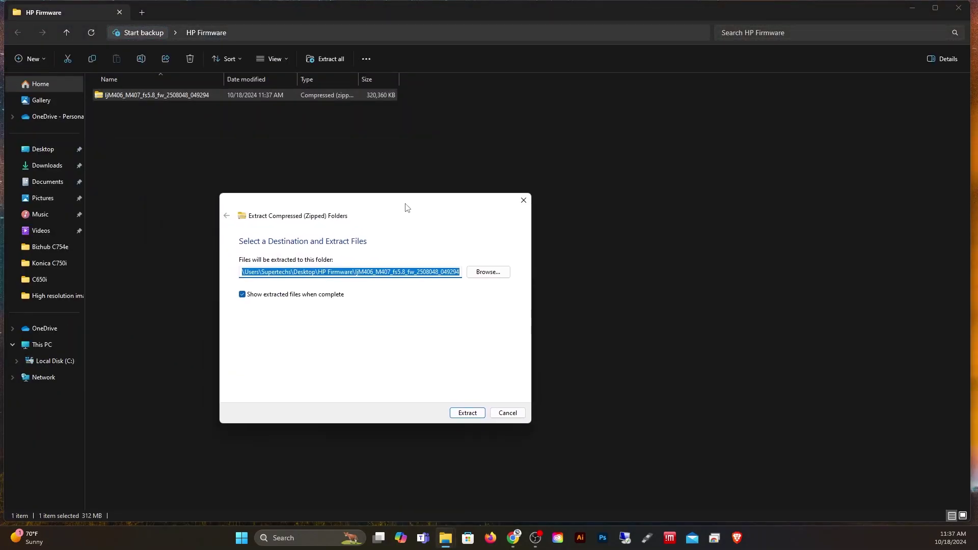
click(467, 413)
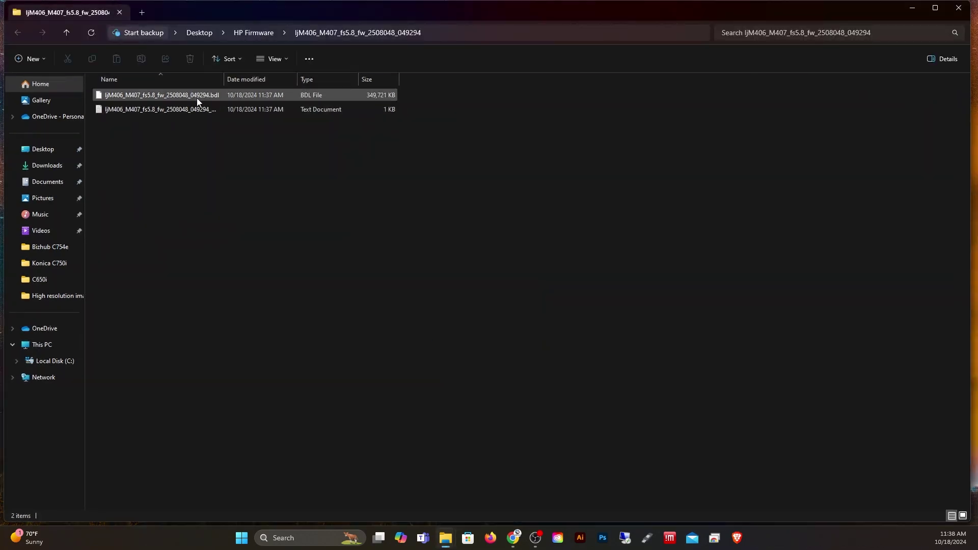
Step: Switch to the printer's web page in Chrome and install the extracted ljM406_M407_fs5.8_fw_2508048_049294.bdl file as a firmware upgrade
key(alt+Tab)
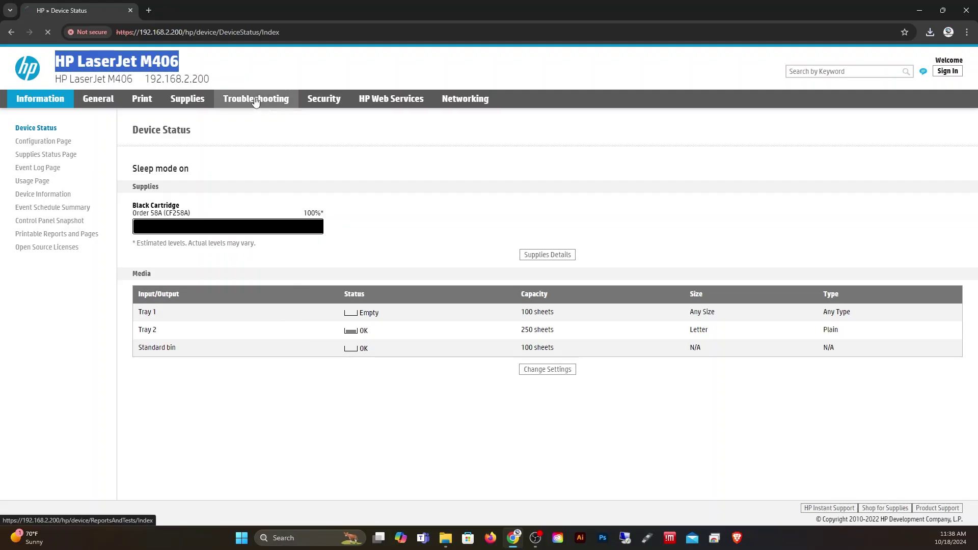
click(256, 100)
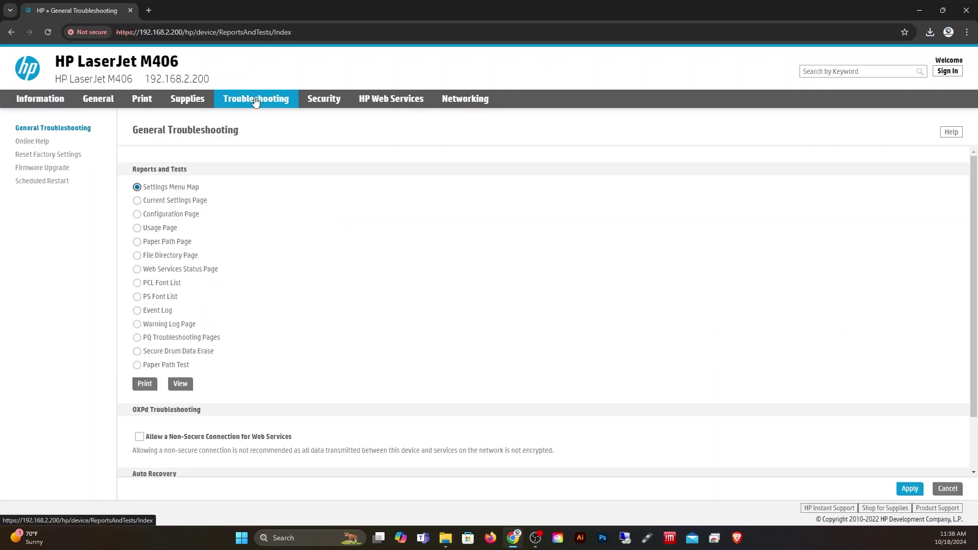
click(38, 168)
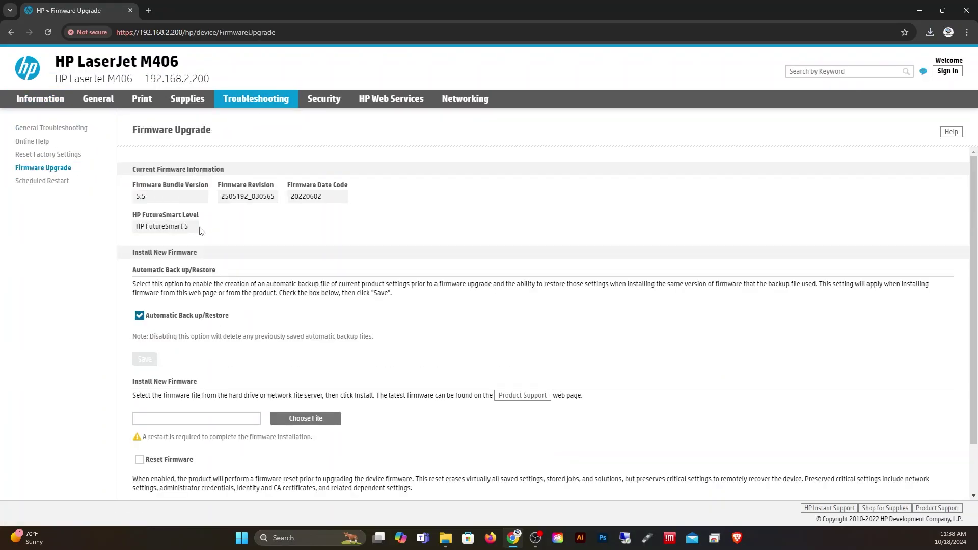
scroll(187, 349, down, 1)
click(306, 360)
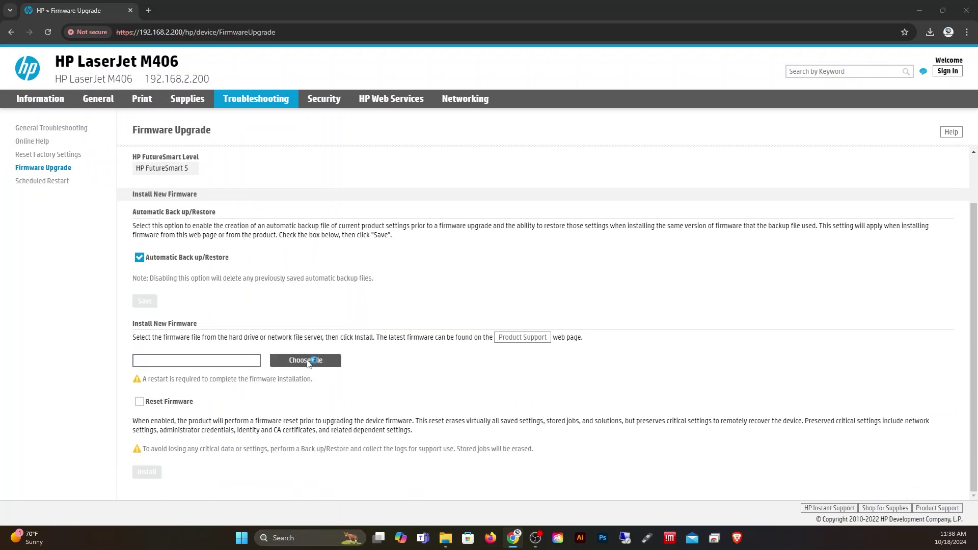
double_click(153, 81)
click(160, 82)
click(399, 256)
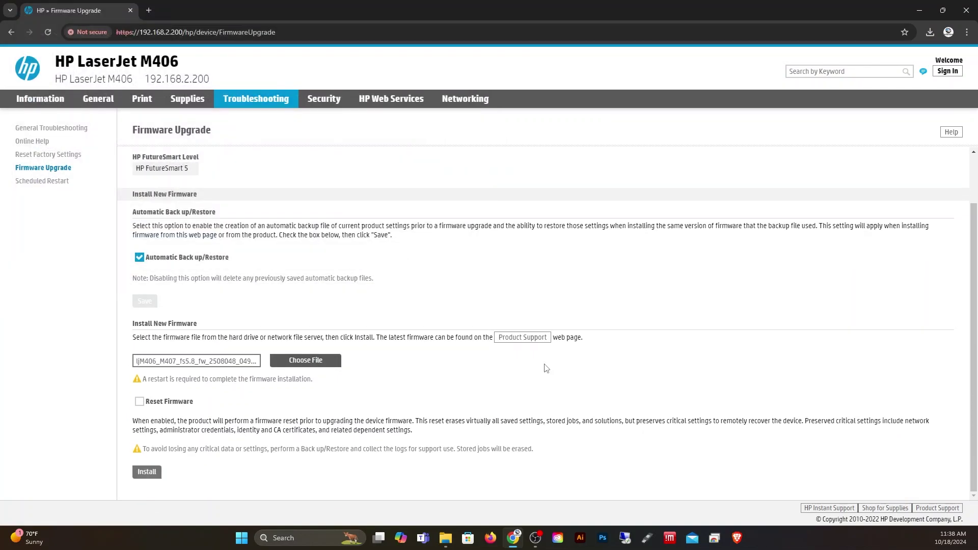
click(148, 471)
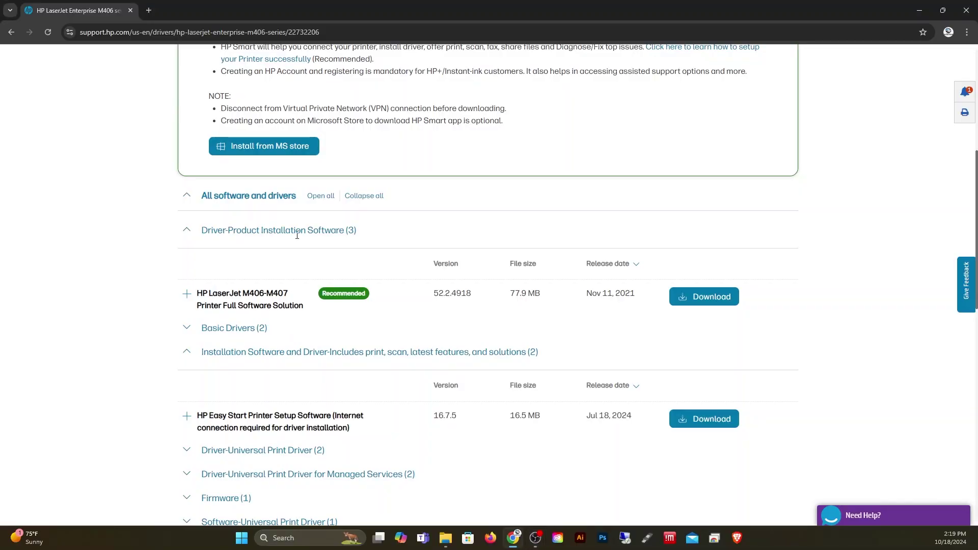
Step: Download the basic HP LaserJet M406-M407 series PCL-6 V4 printer driver from HP support and keep the unverified file
click(187, 232)
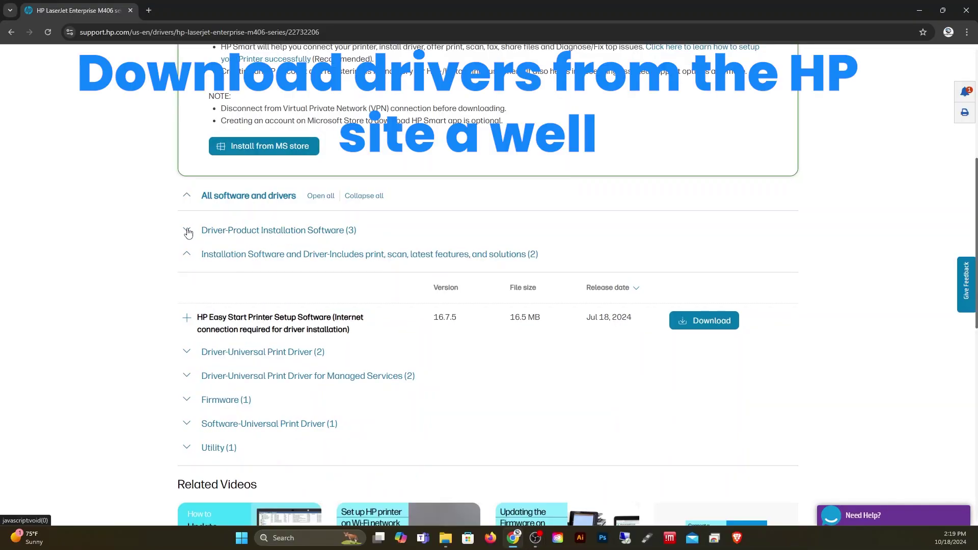
click(190, 233)
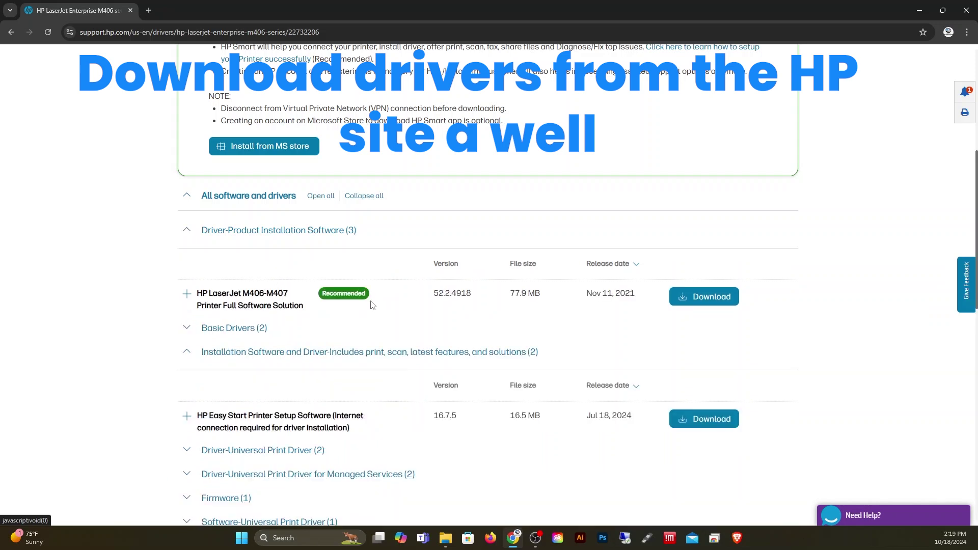
click(213, 329)
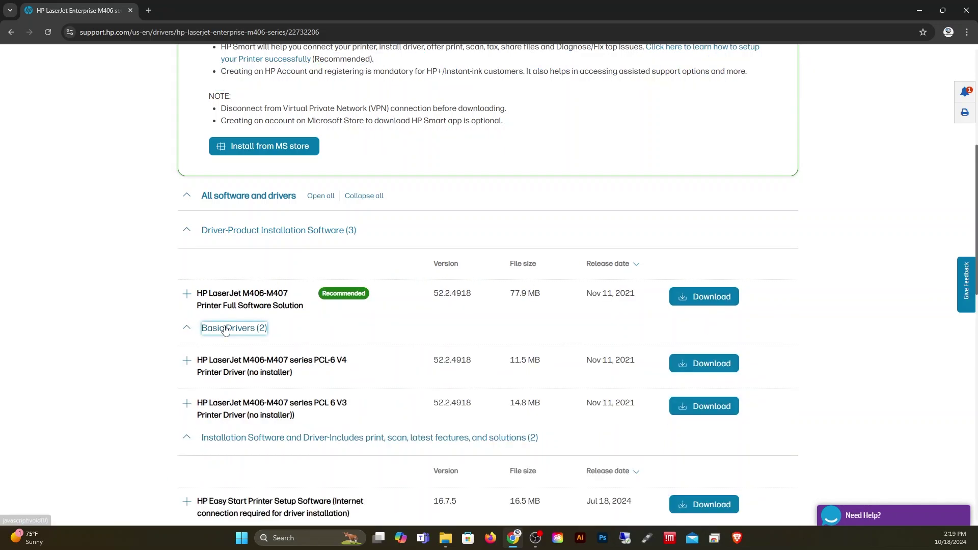
scroll(226, 389, down, 1)
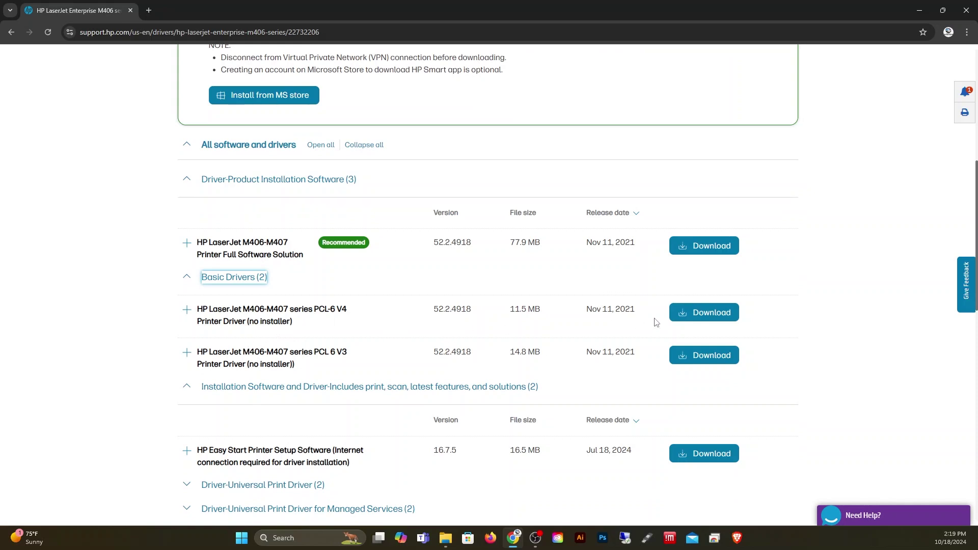
click(708, 314)
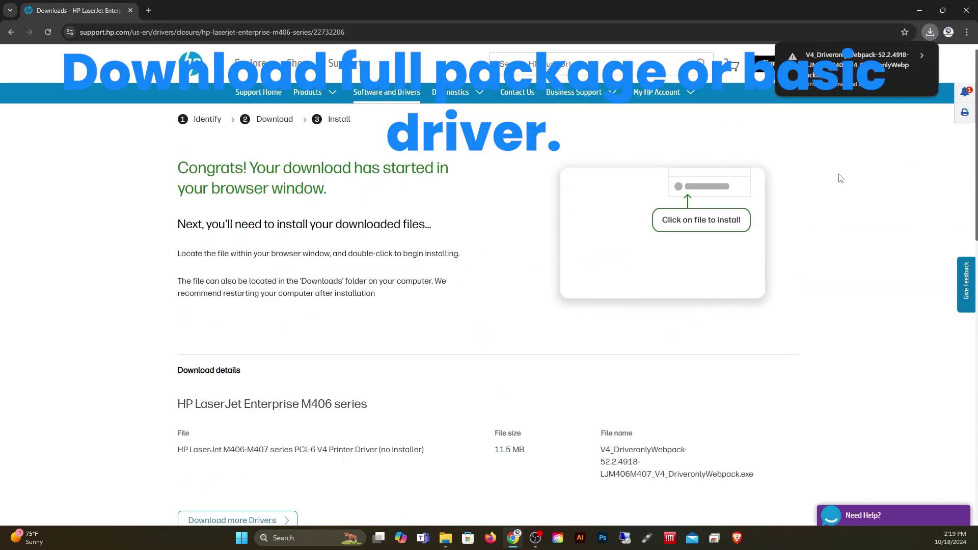
click(861, 68)
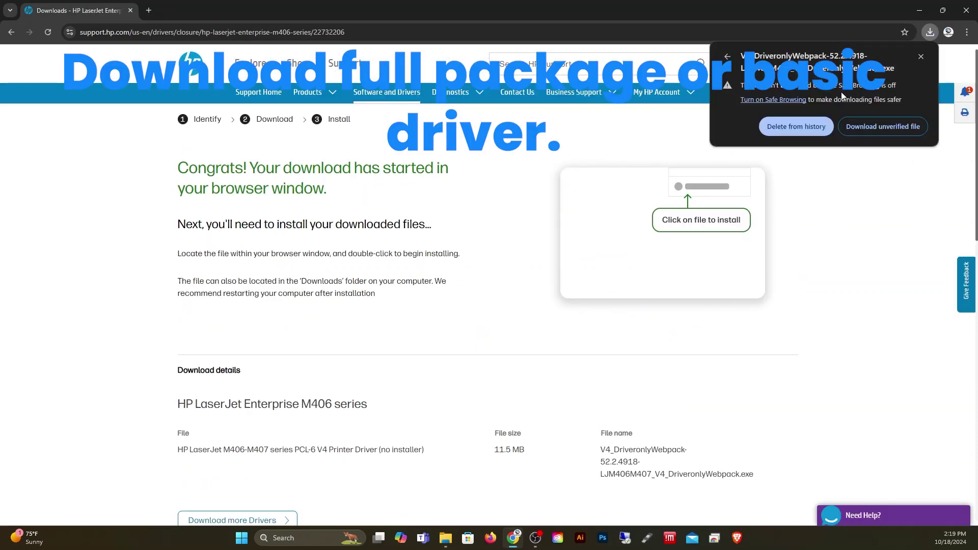
click(883, 128)
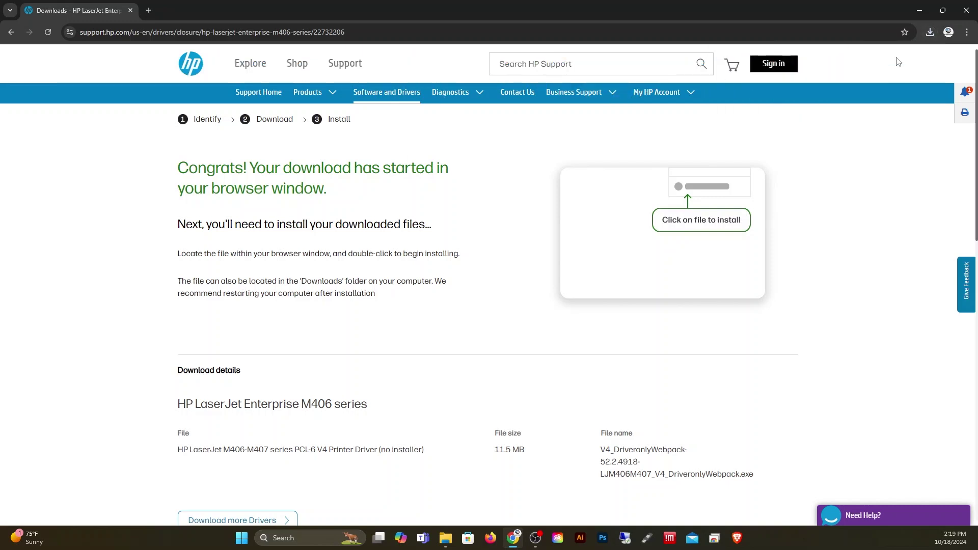
Step: Locate the downloaded V4 printer driver package in its Downloads folder, then minimize the folder window
click(931, 31)
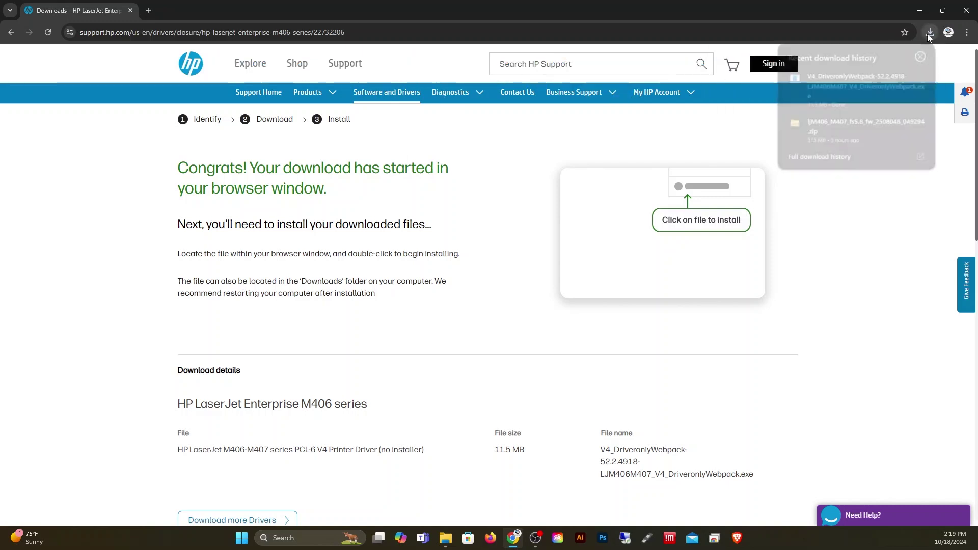
right_click(859, 80)
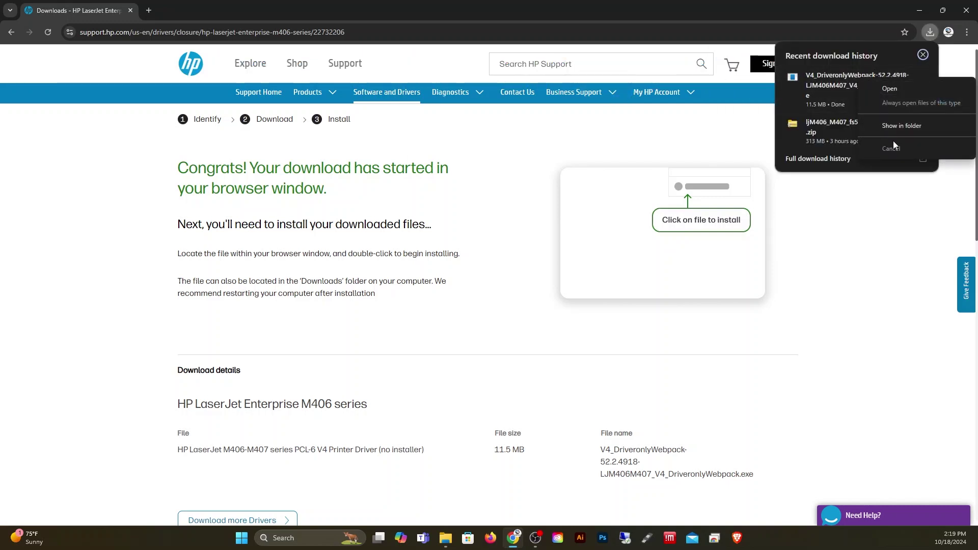
click(894, 126)
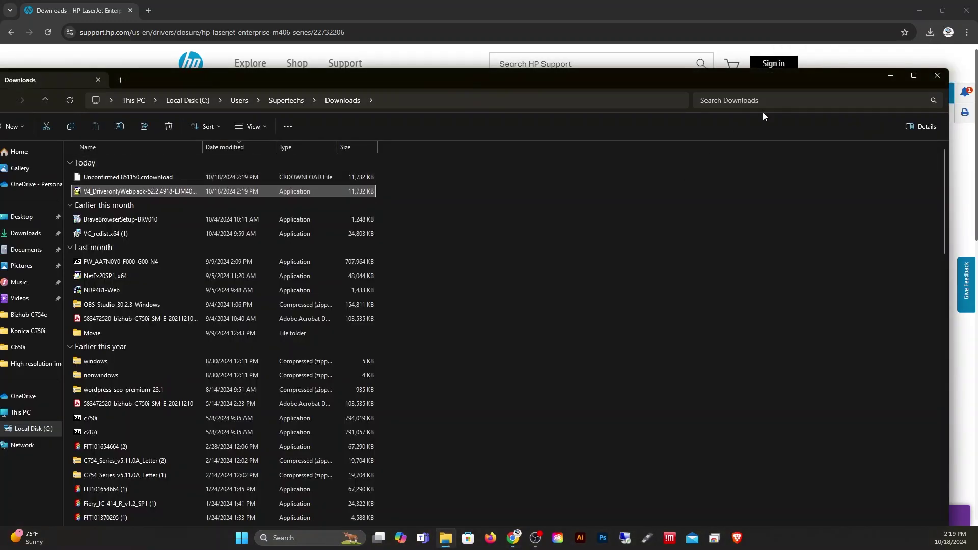
click(889, 78)
Step: Check the recent downloads and open the extracted HP_LJM406M407_V4 driver folder inside C:\HP_LJM406M407
click(930, 32)
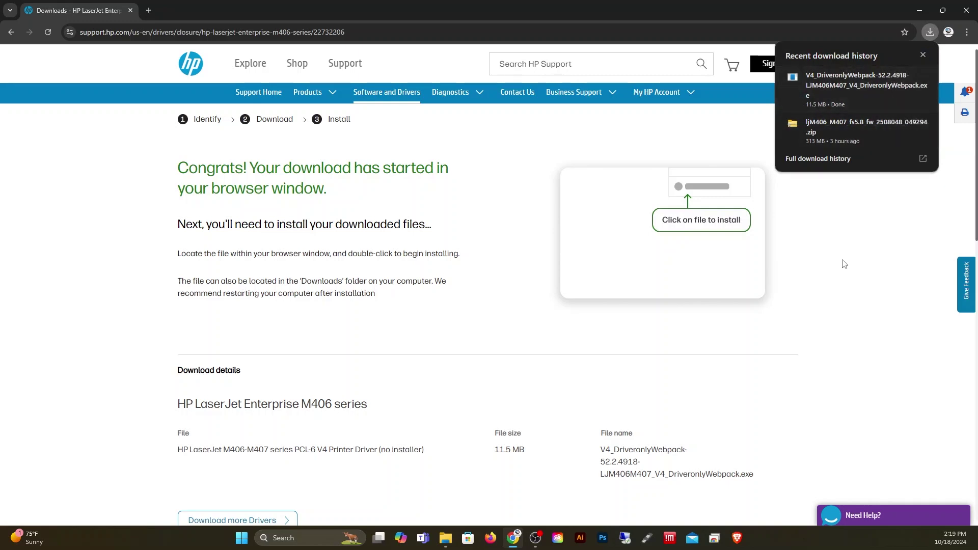
click(742, 238)
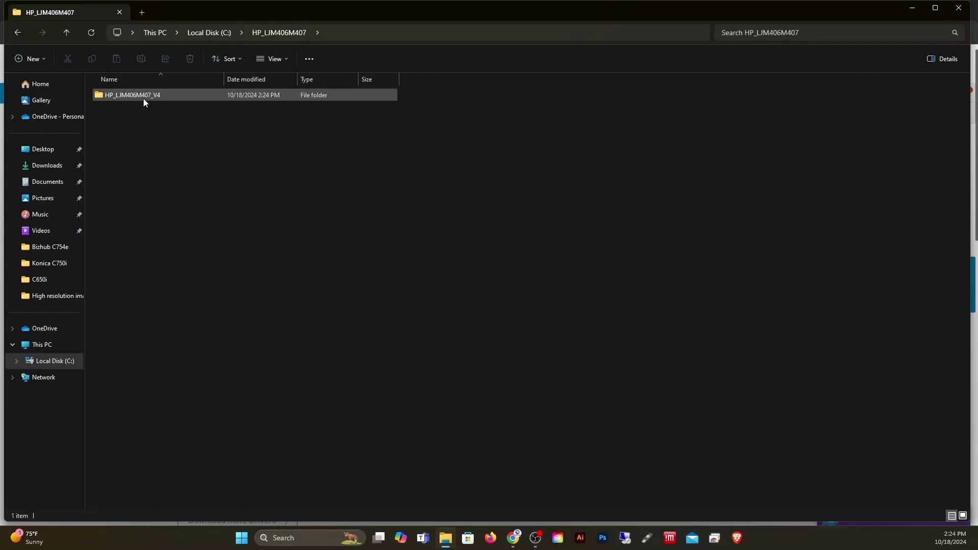
double_click(144, 95)
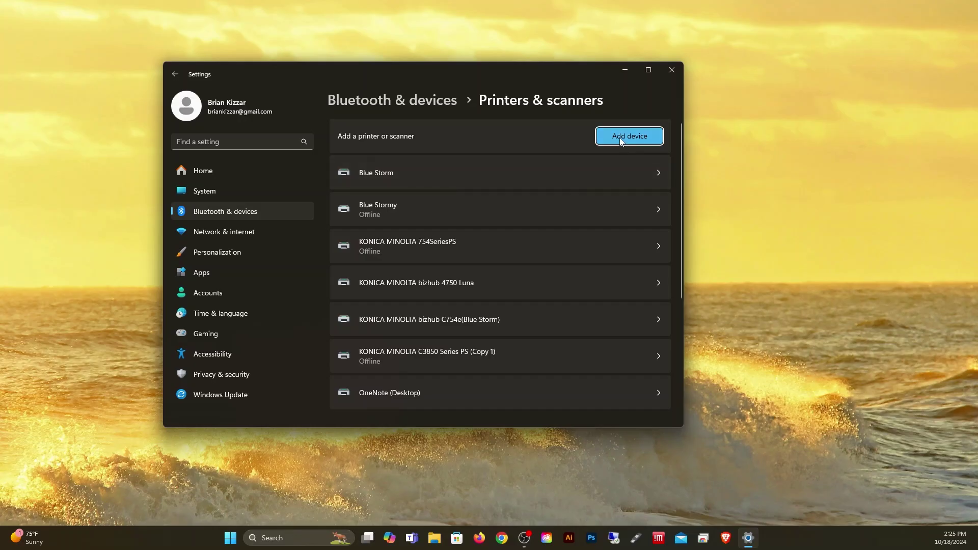
Step: In Windows Settings, start adding a printer manually using an IP address or hostname
click(619, 136)
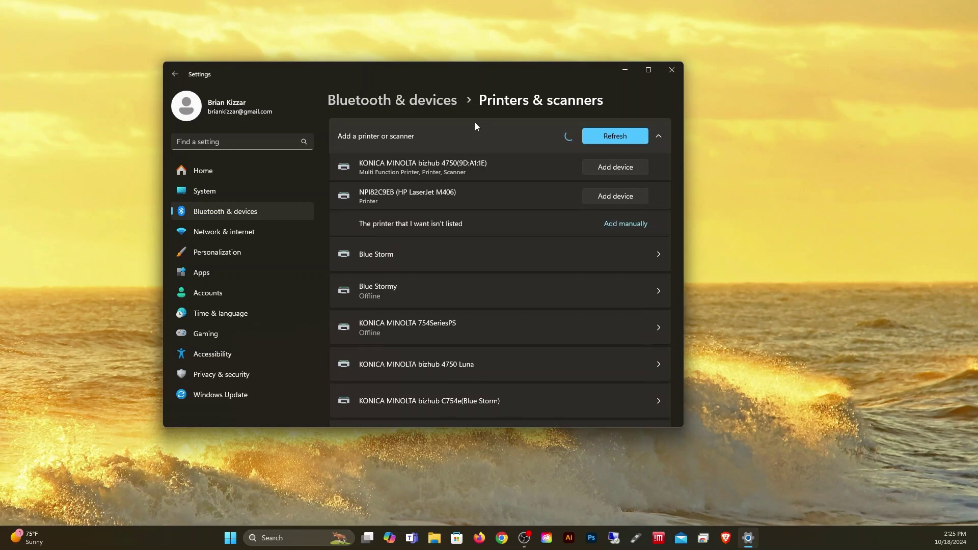
click(622, 225)
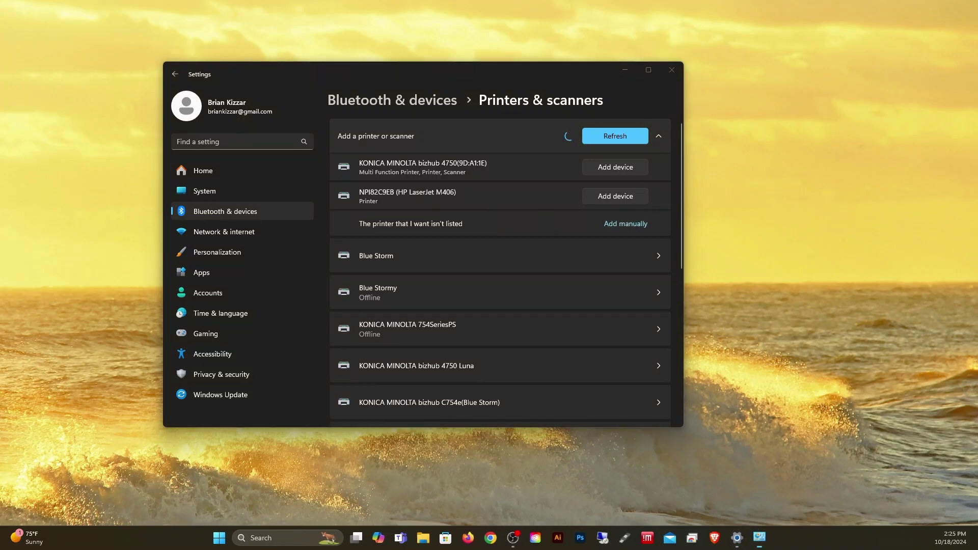
drag(543, 159, 513, 107)
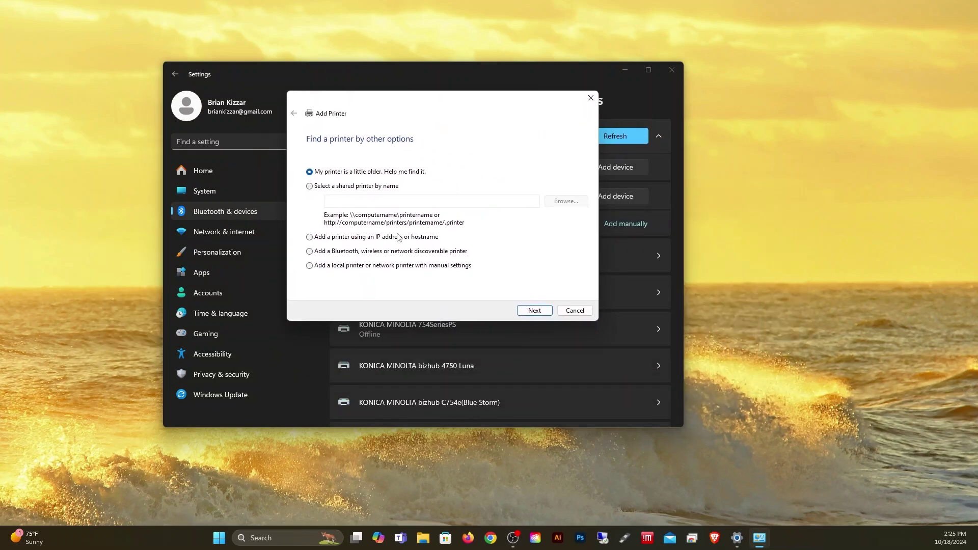
click(535, 310)
Step: Set the device type to TCP/IP Device and the printer address to 192.168.2.20, with automatic driver selection off
click(441, 178)
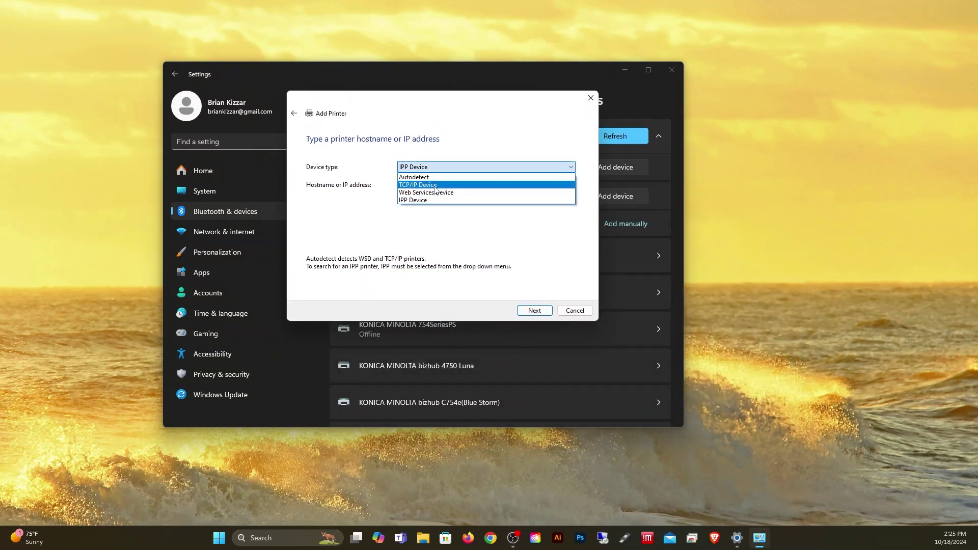
click(433, 183)
click(434, 185)
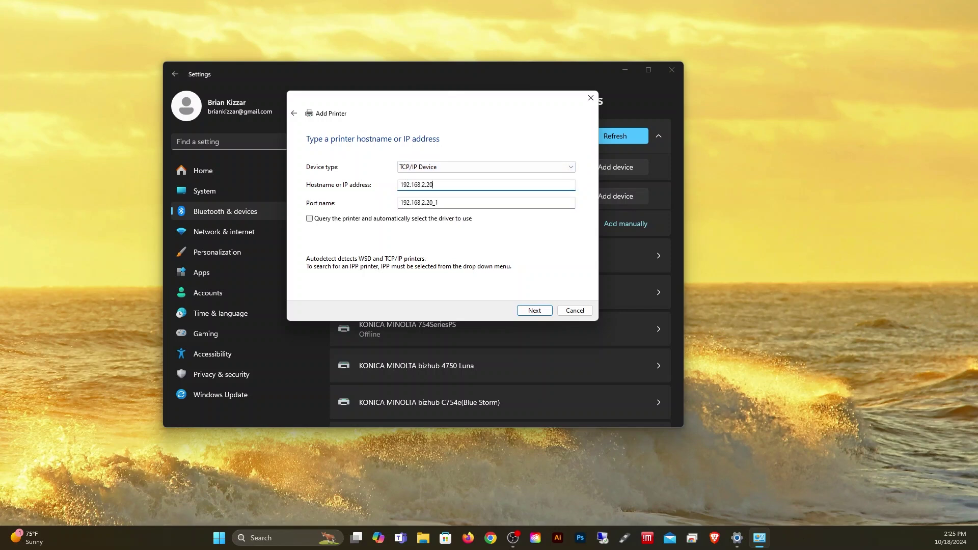
click(544, 313)
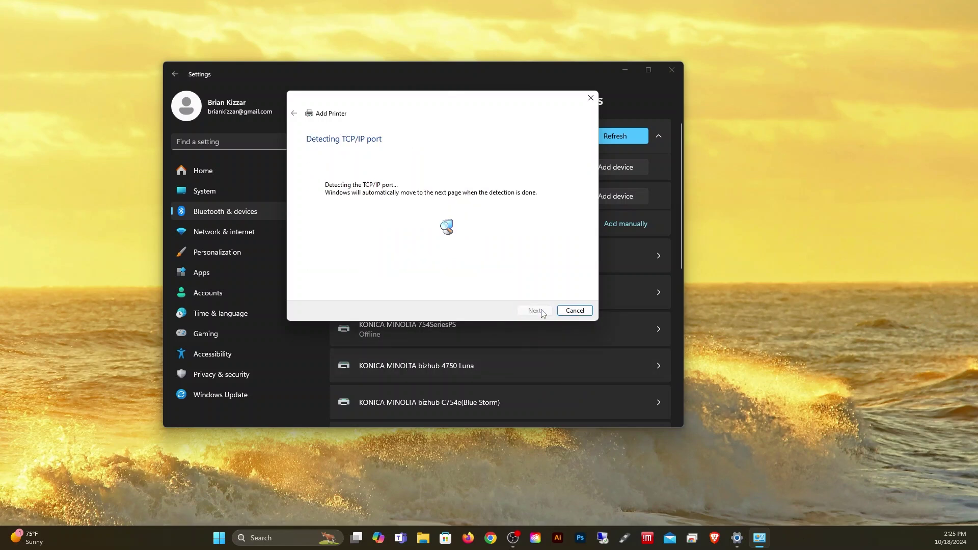
Step: Load the printer driver from disk using hpwrd42a4_x64.inf in the HP_LJM406M407_V4 folder
click(560, 275)
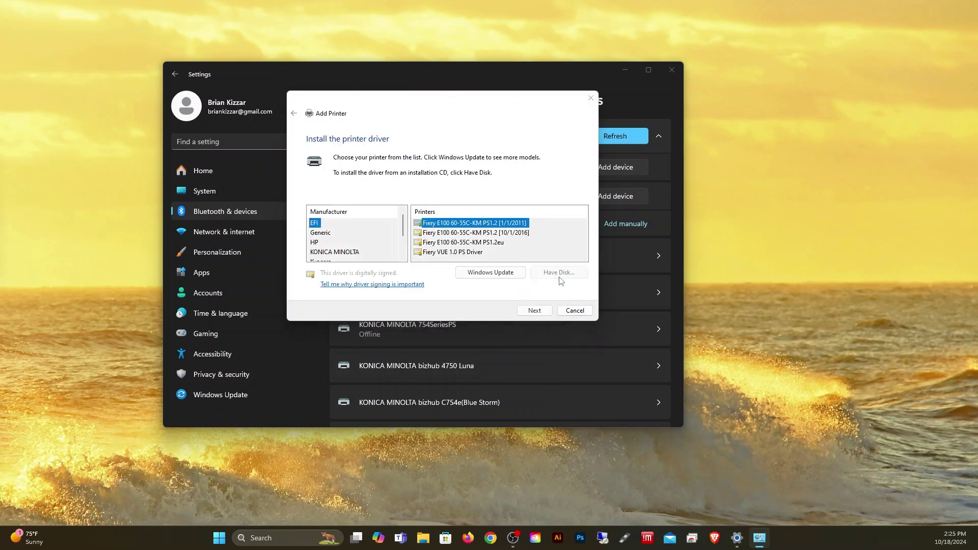
click(514, 221)
double_click(427, 199)
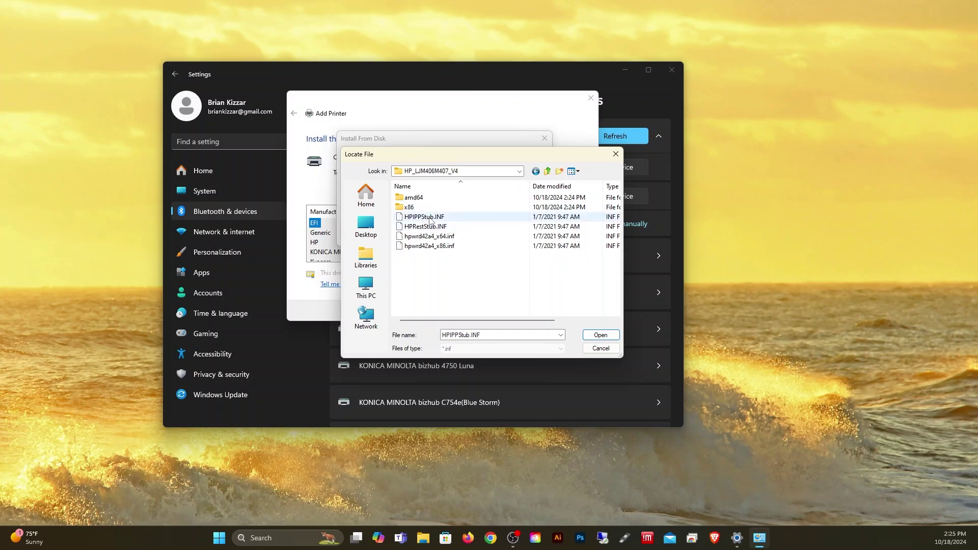
click(464, 240)
click(601, 335)
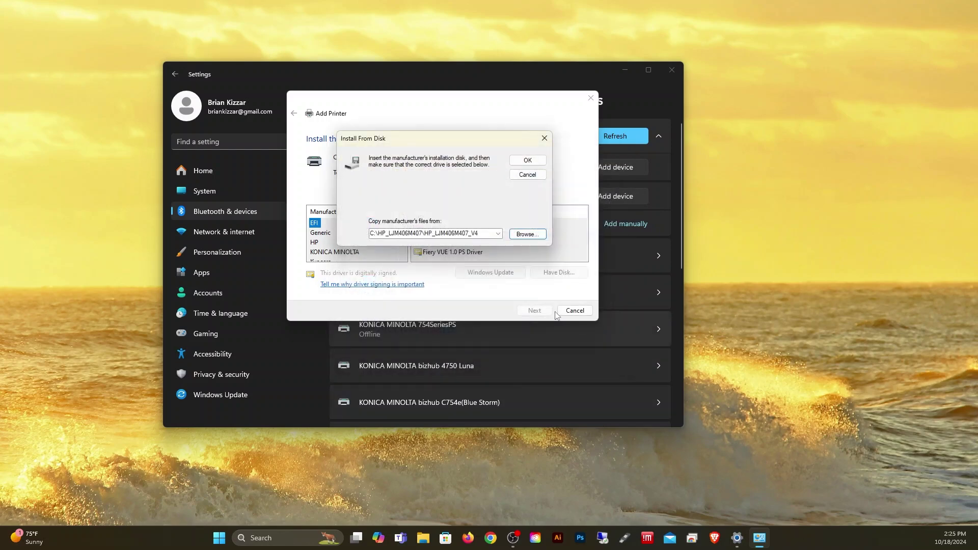
click(526, 161)
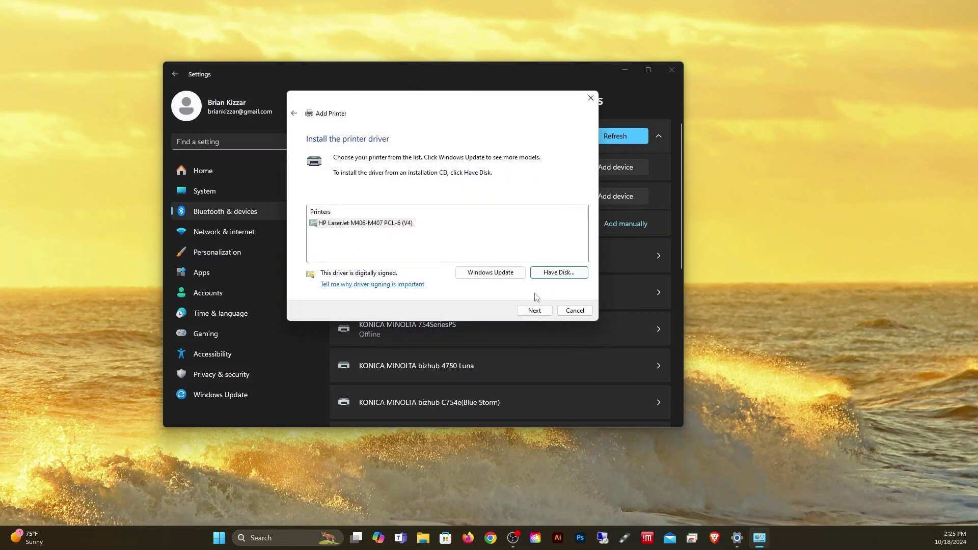
Step: Install the printer with the HP LaserJet M406-M407 PCL-6 (V4) driver, keeping the suggested printer name
click(535, 311)
click(535, 311)
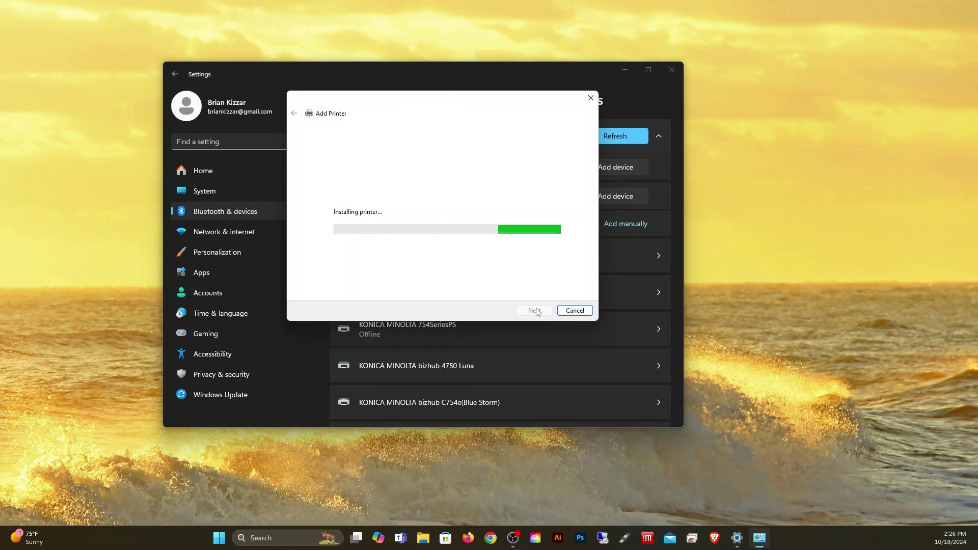
click(537, 311)
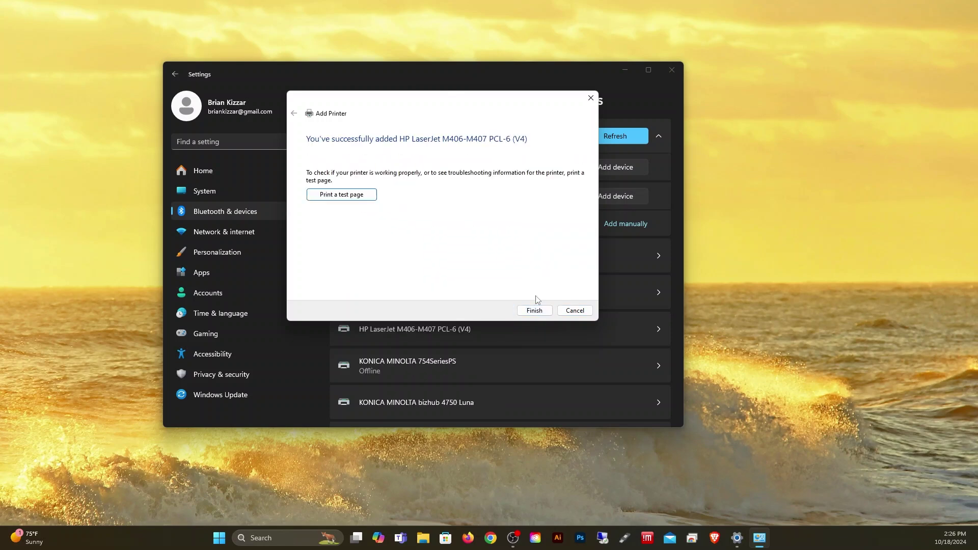